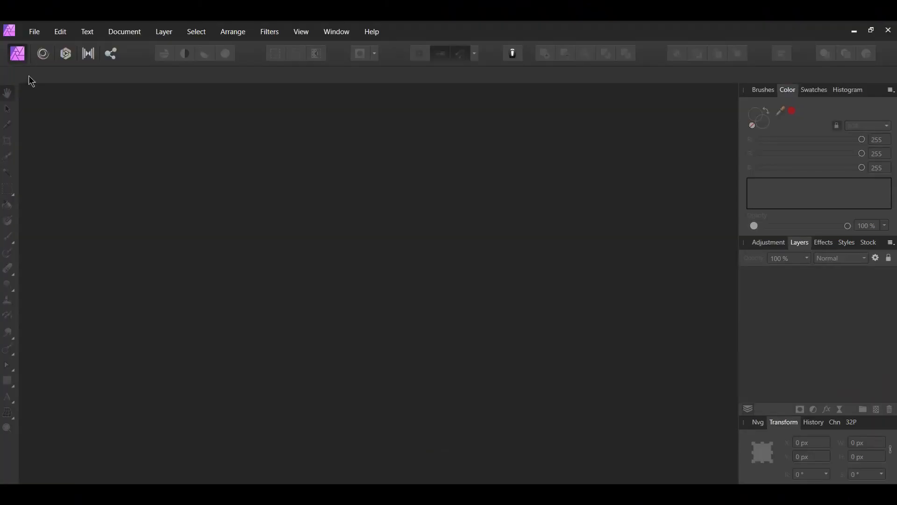
Step: Open raised-building-frame-169647 from the Downloads folder
left_click(35, 33)
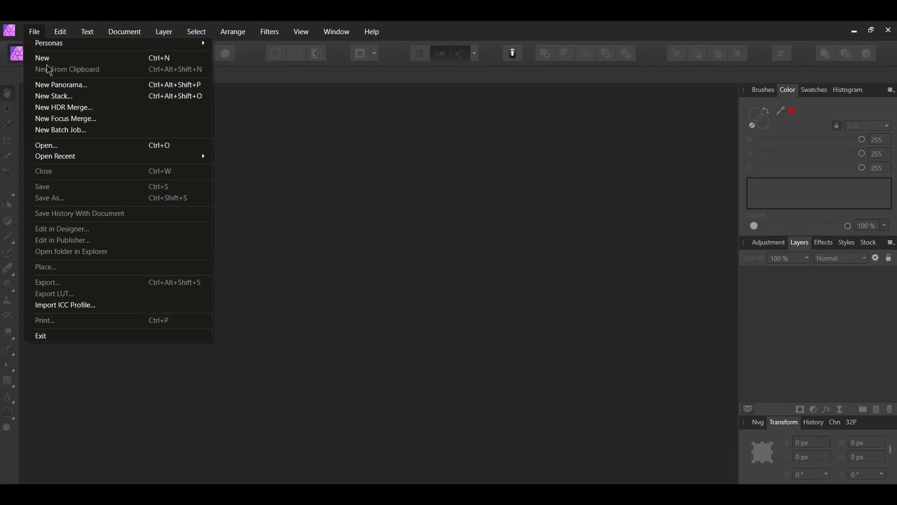
left_click(145, 146)
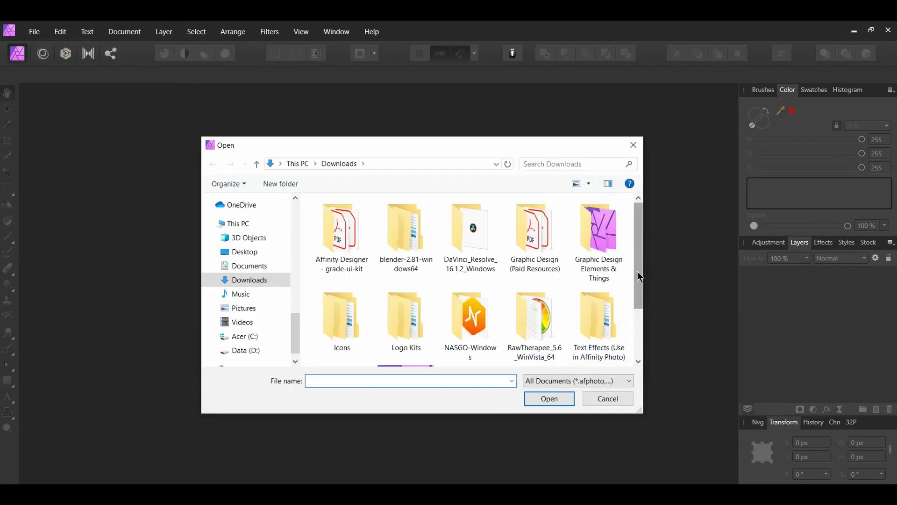
scroll(637, 275, "down", 3)
left_click(472, 326)
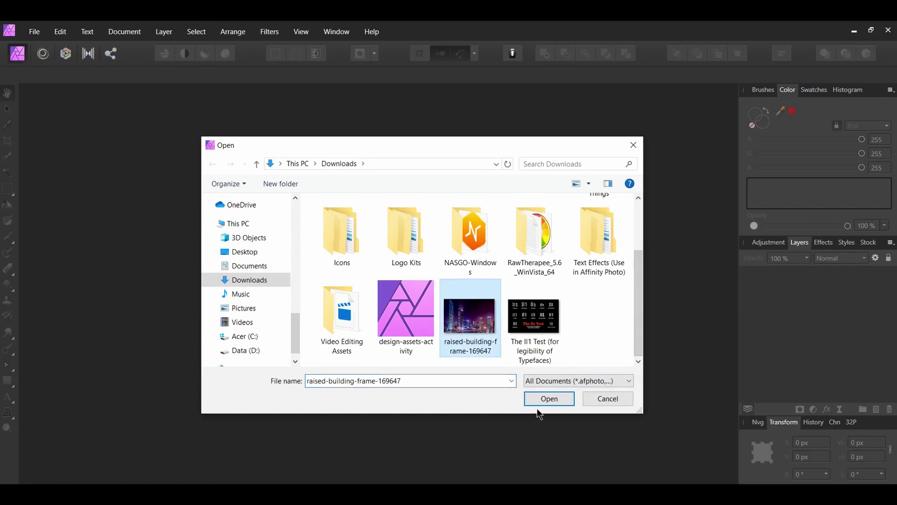
left_click(549, 399)
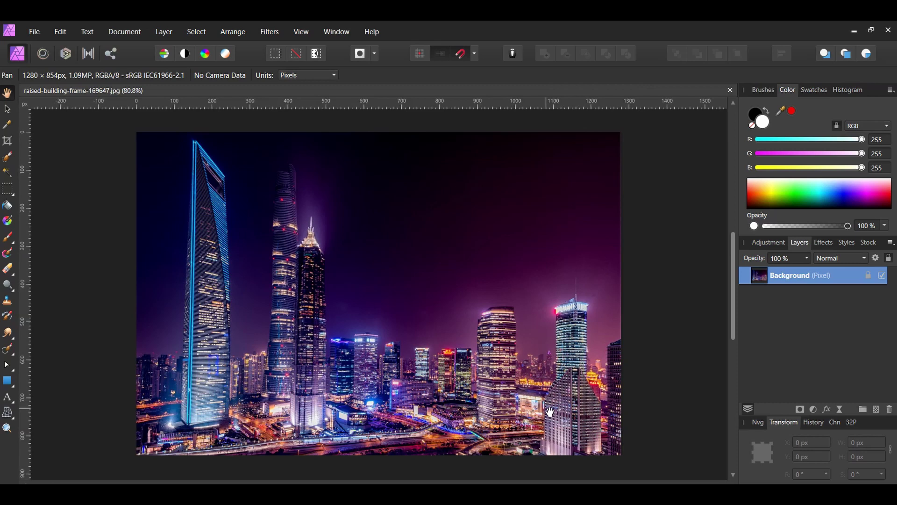
Step: Add a Color Balance layer with midtones Cyan/Red -47, Magenta/Green -45, Yellow/Blue 45
left_click(814, 410)
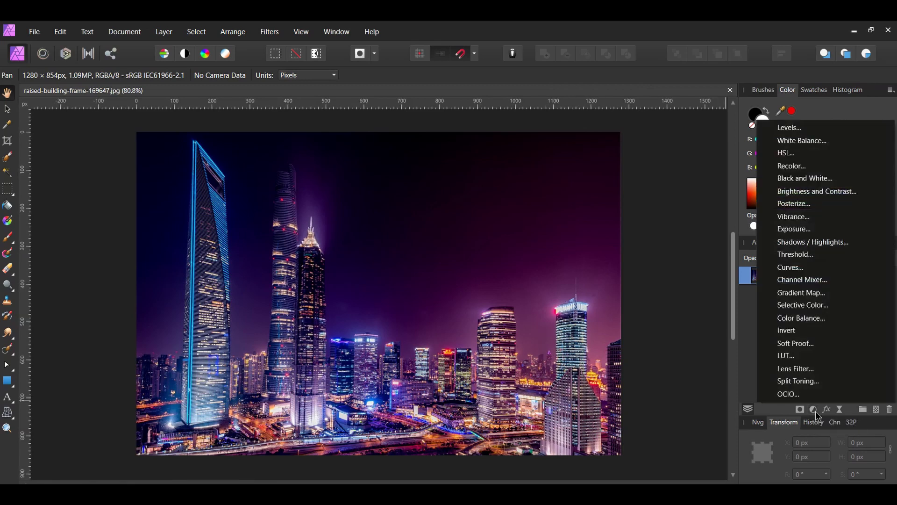
left_click(818, 319)
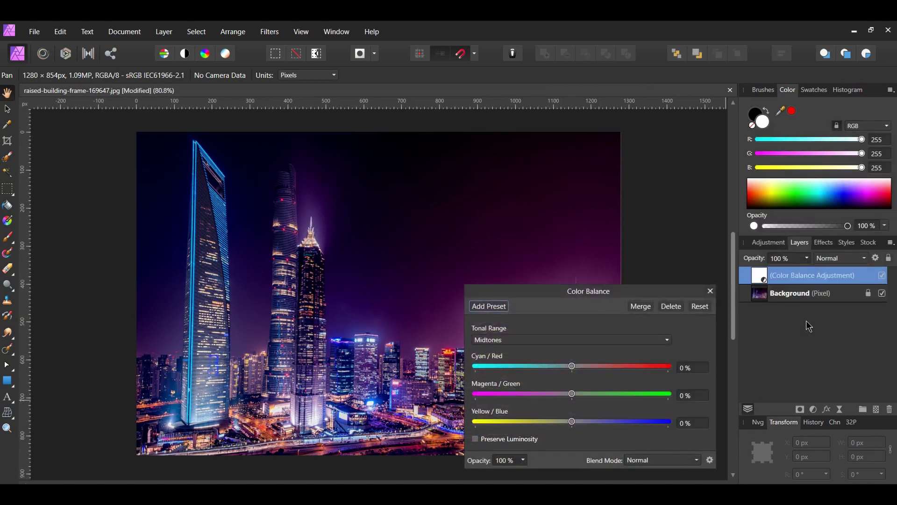
left_click(691, 368)
type("-47")
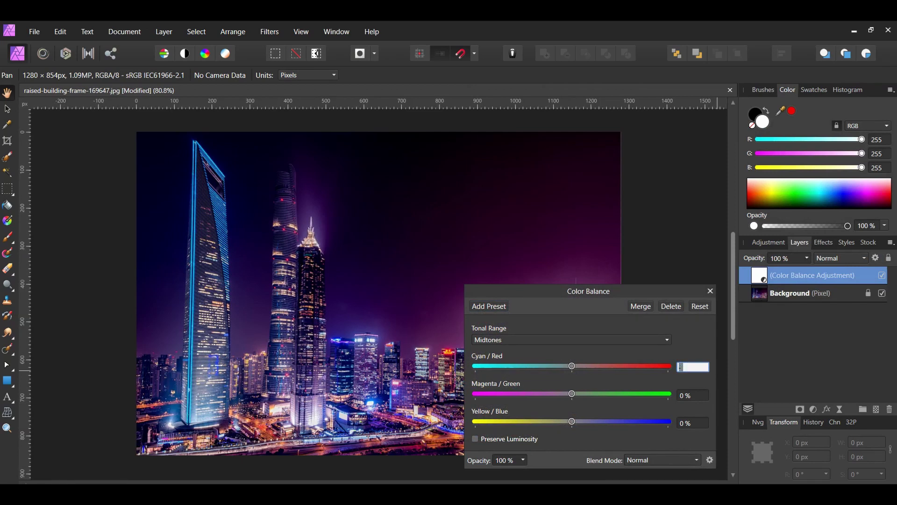
key("Return")
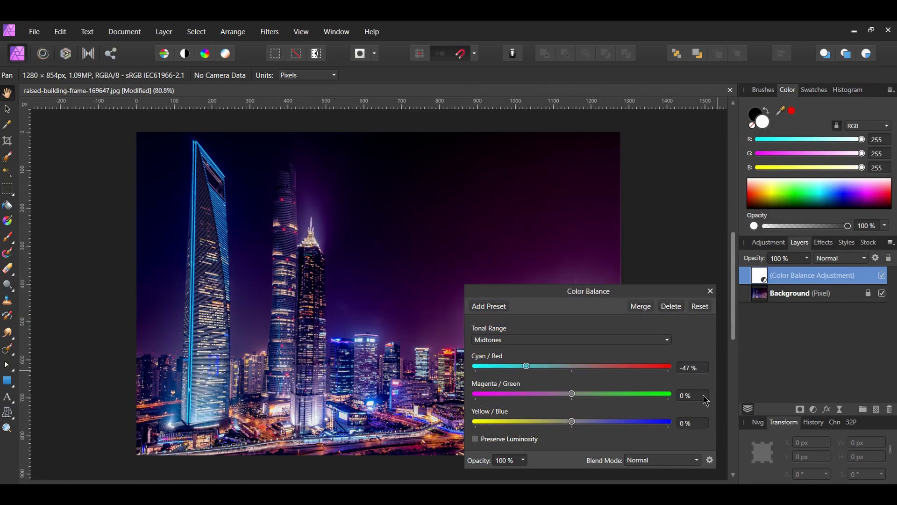
left_click(699, 396)
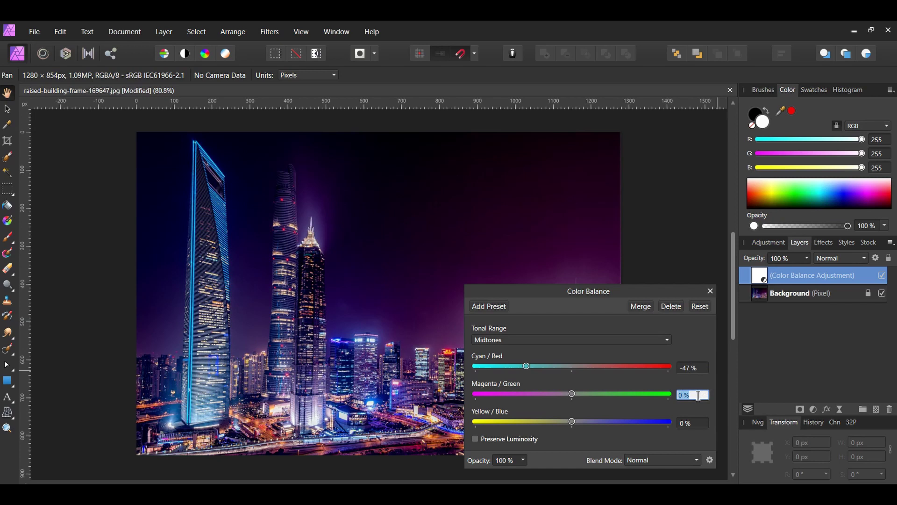
key("BackSpace")
type("-45")
key("Return")
left_click(696, 423)
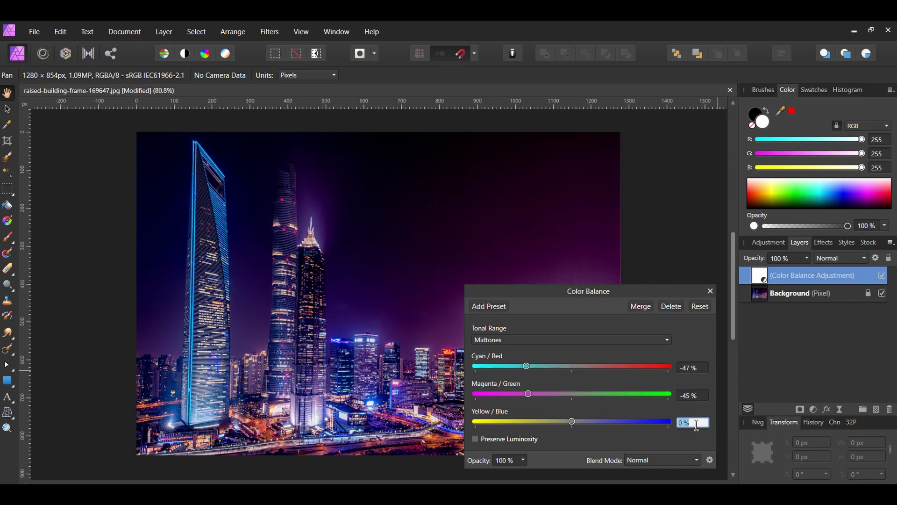
type("45")
key("Return")
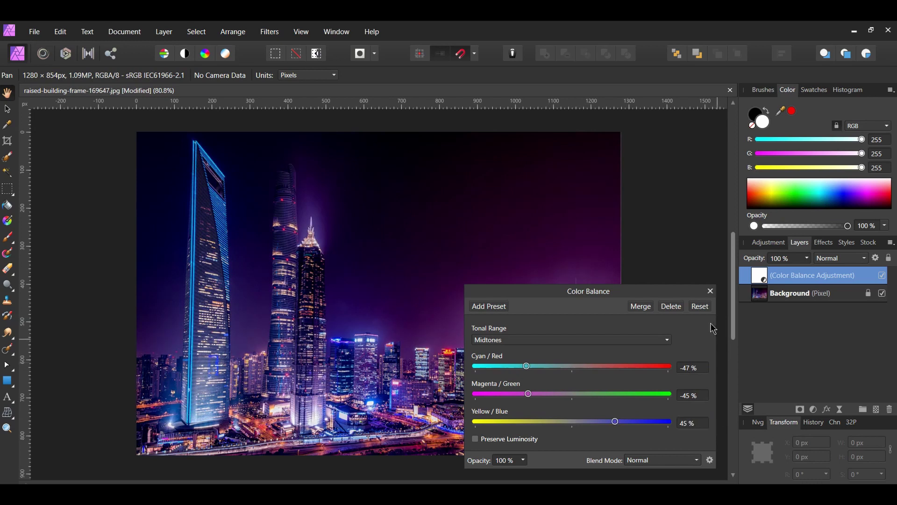
left_click(710, 291)
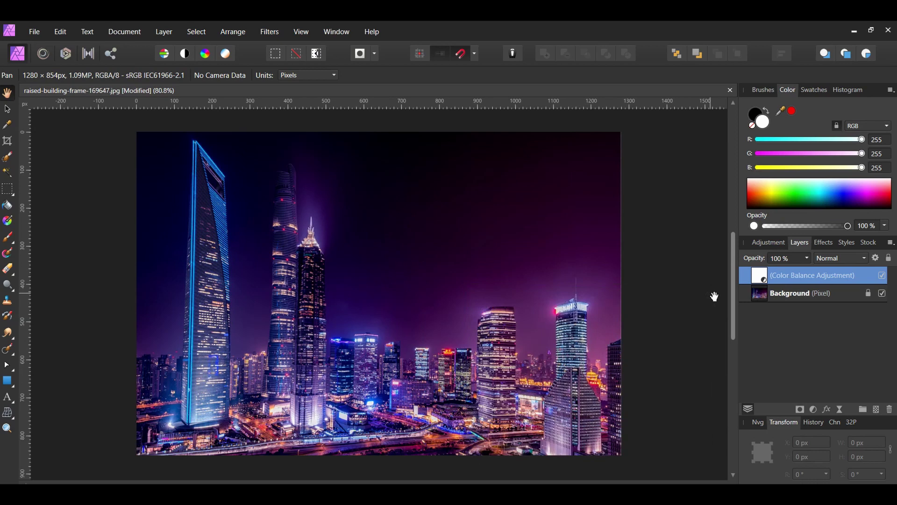
Step: Add a Vibrance adjustment layer on top of the Color Balance layer
left_click(813, 410)
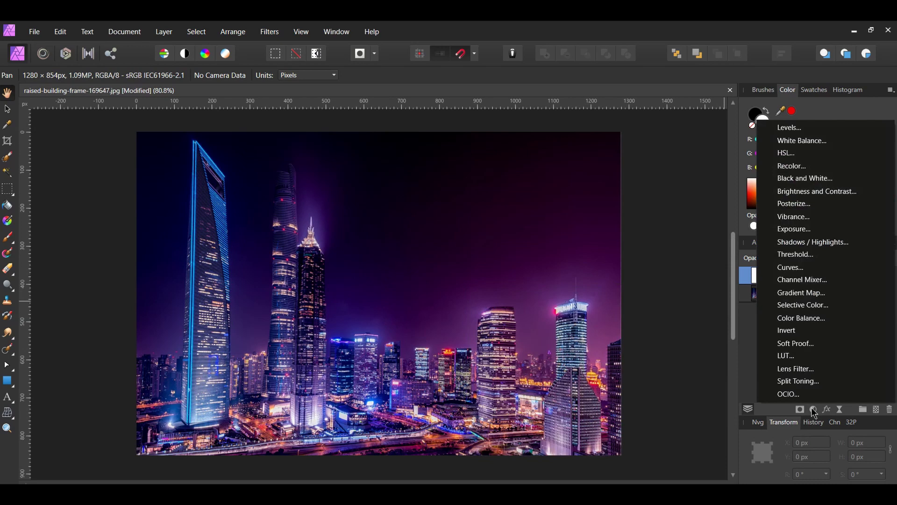
left_click(794, 217)
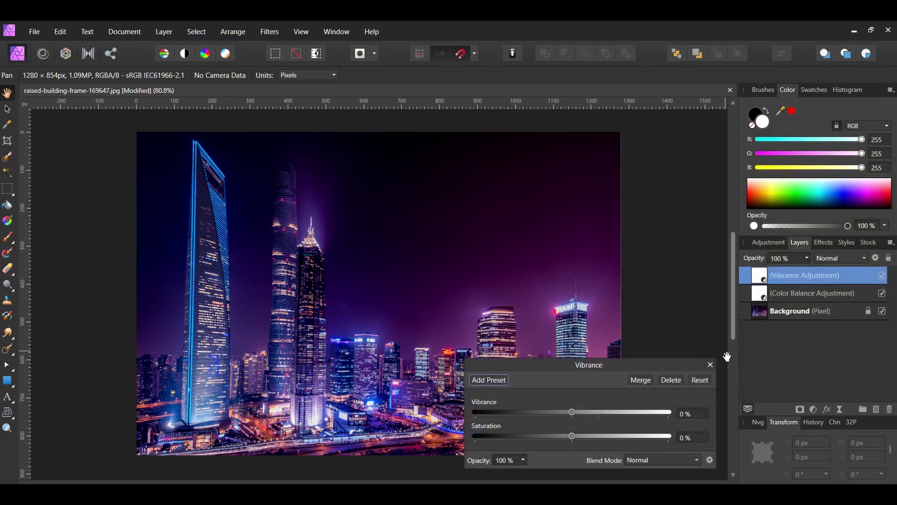
left_click(693, 414)
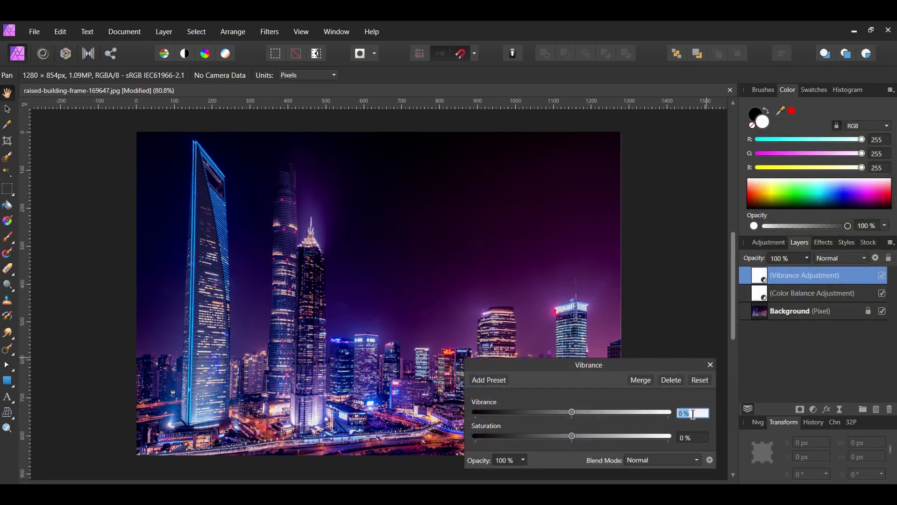
left_click(710, 364)
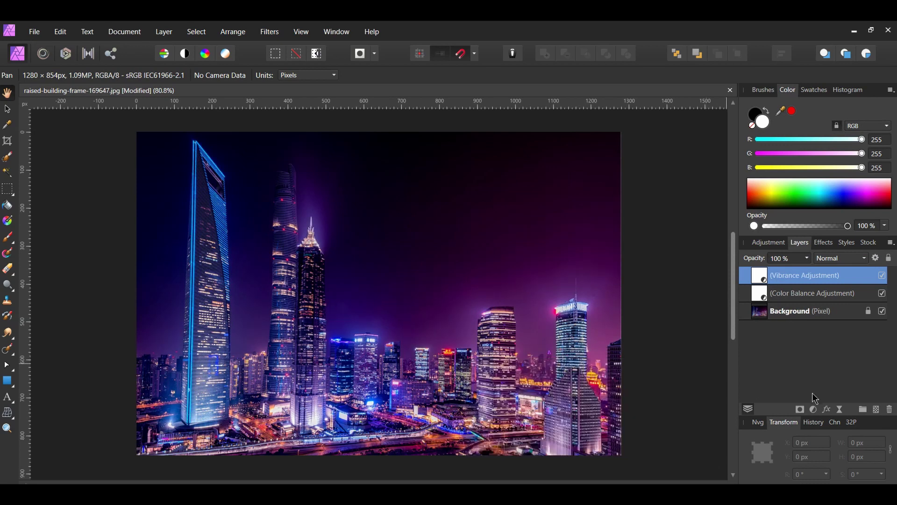
left_click(814, 410)
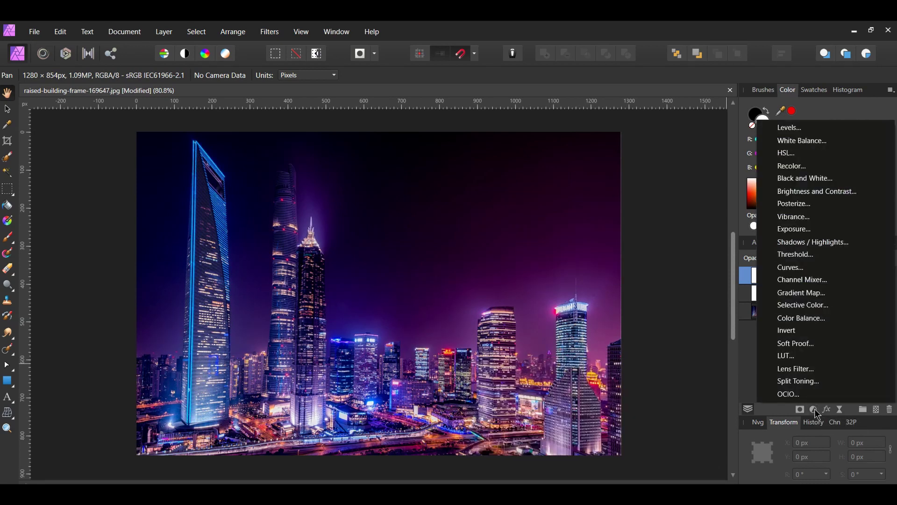
Step: Add an HSL Shift adjustment layer and shift the reds' hue by 43°
left_click(778, 155)
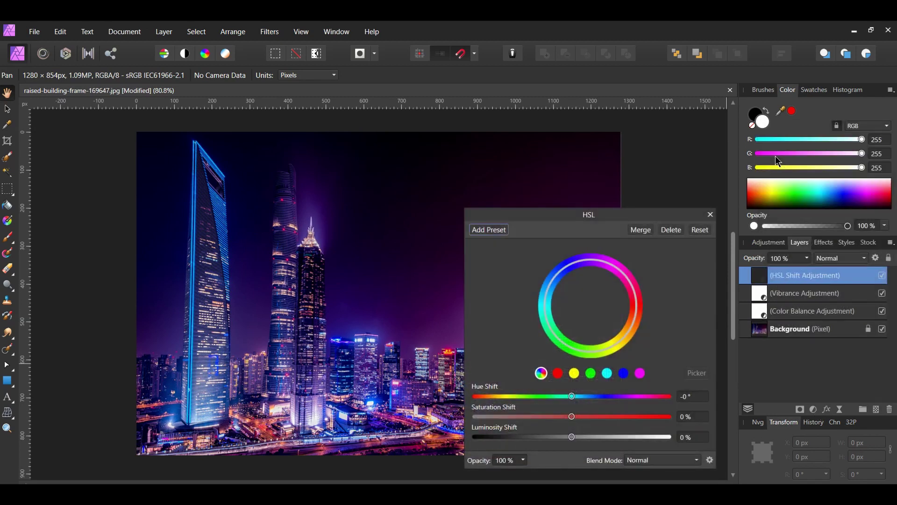
left_click(558, 374)
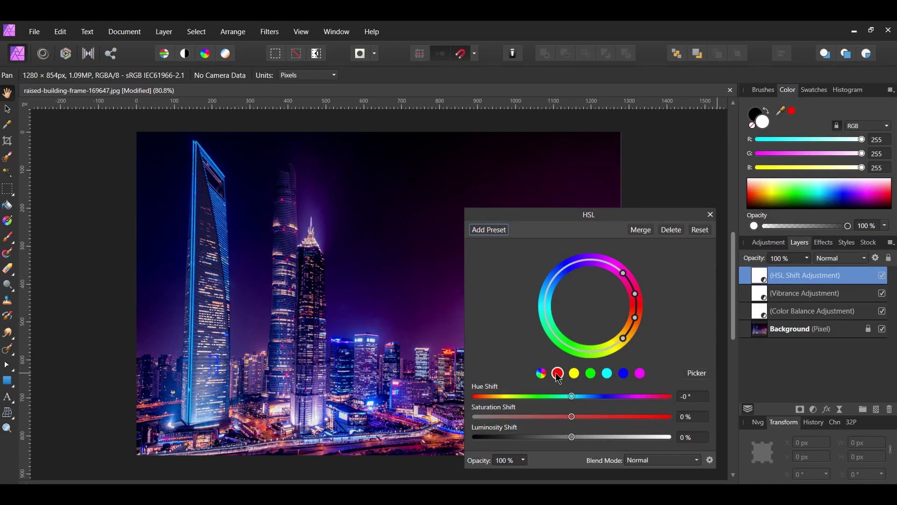
left_click(690, 397)
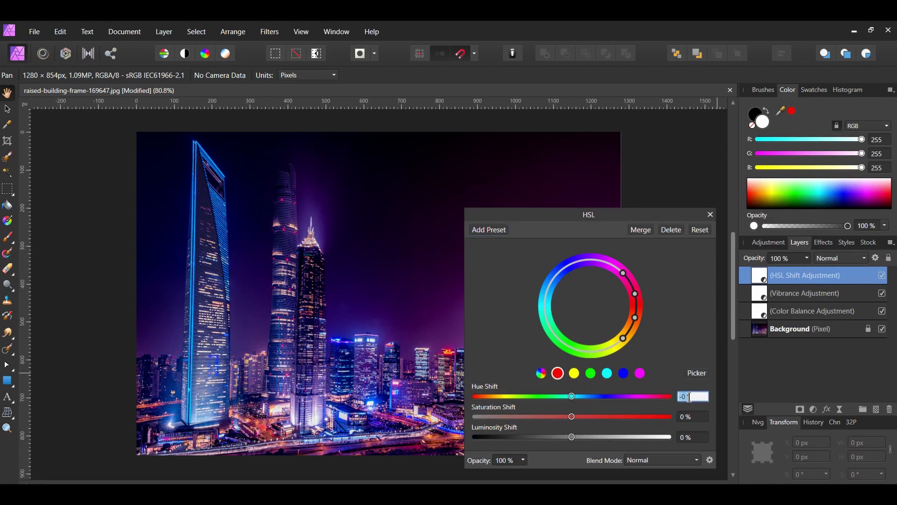
type("43")
key("Return")
Step: Shift the blues' hue by 33° and the magentas' hue by 43°
left_click(606, 374)
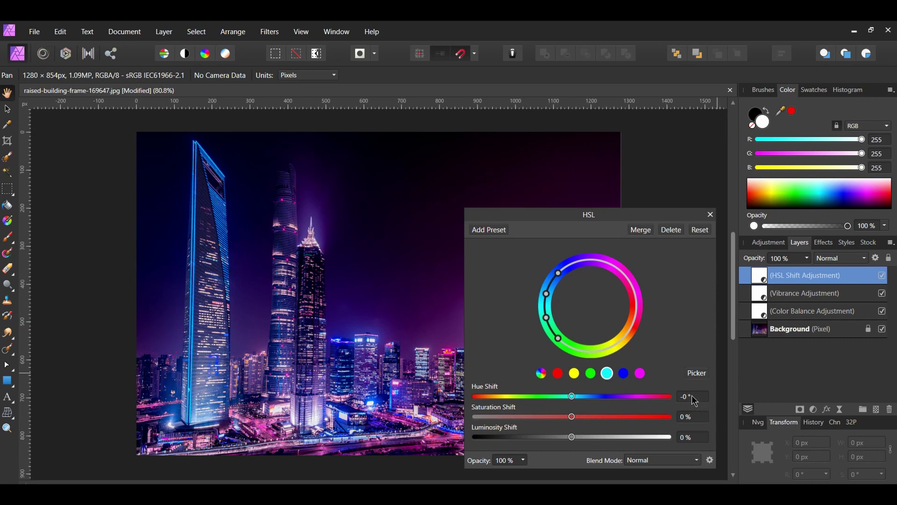
left_click(667, 374)
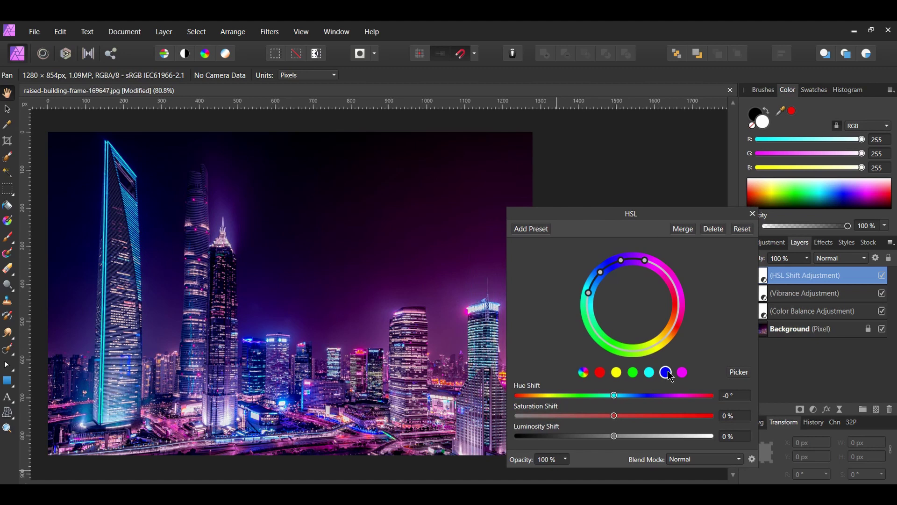
left_click(744, 397)
type("33")
key("Return")
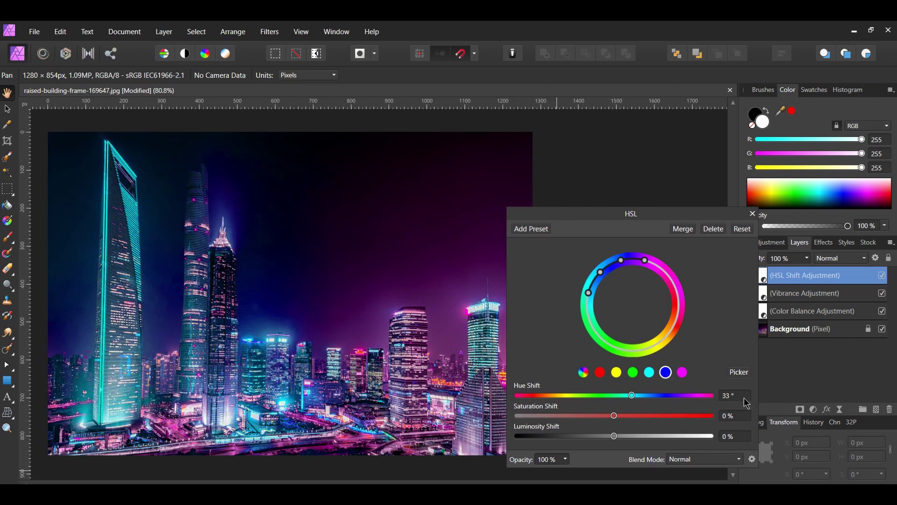
left_click(682, 374)
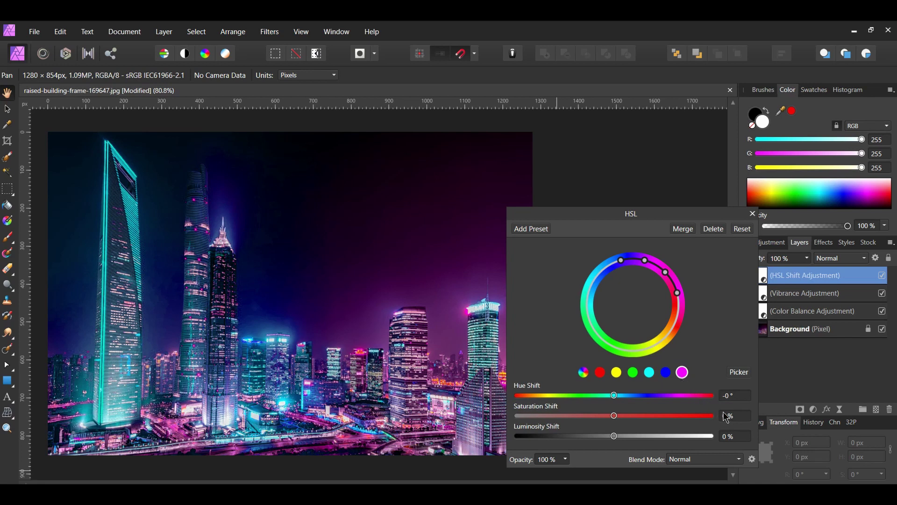
left_click(731, 397)
type("43")
key("Return")
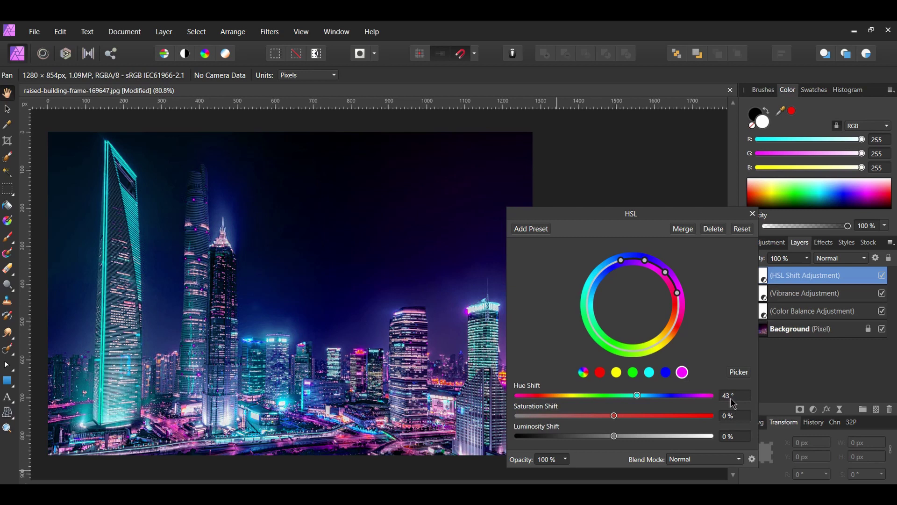
left_click(753, 214)
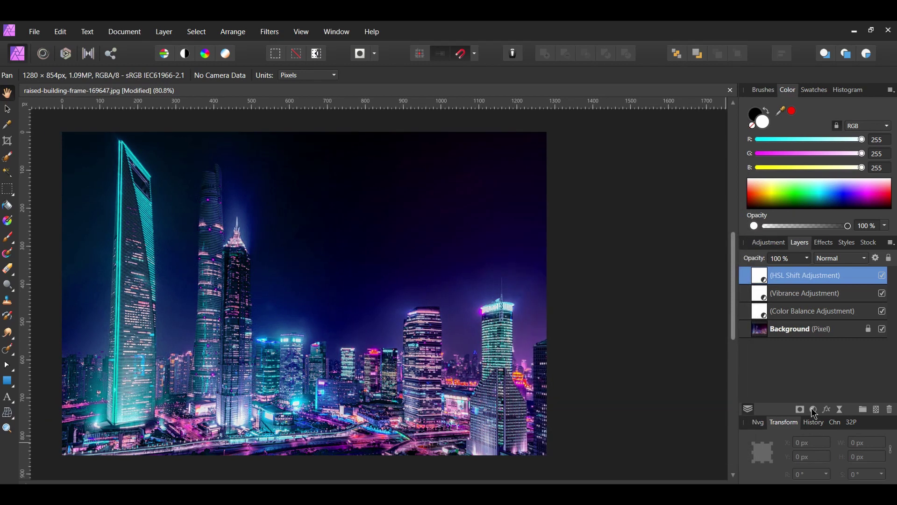
Step: Add a Curves layer with a shadow point pulled down and a highlight point raised
left_click(814, 410)
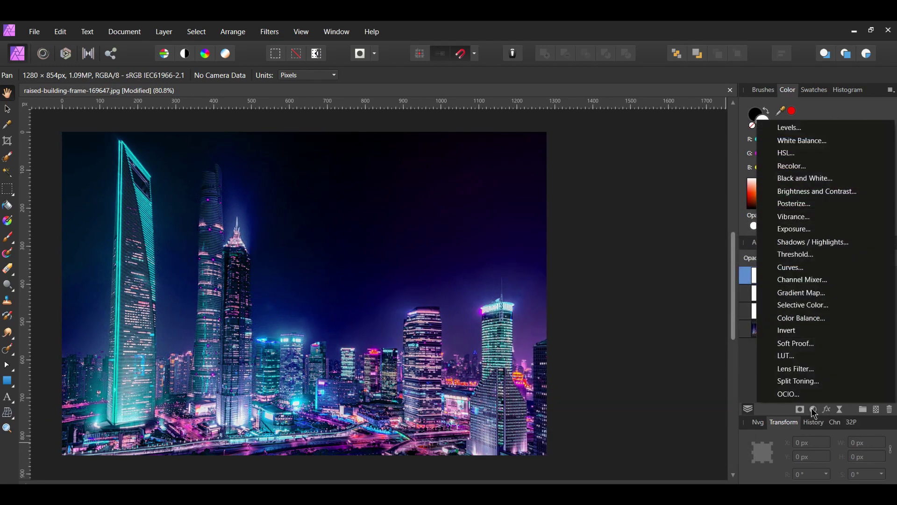
left_click(804, 267)
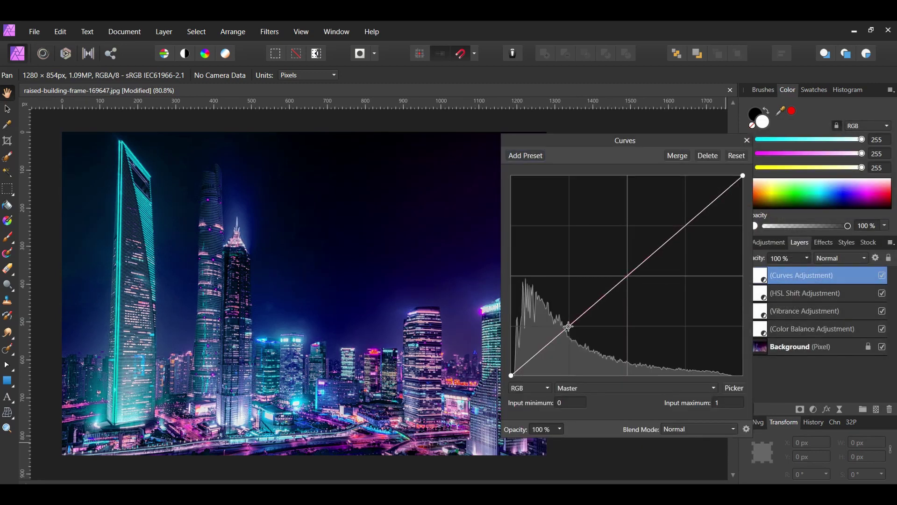
left_click(568, 325)
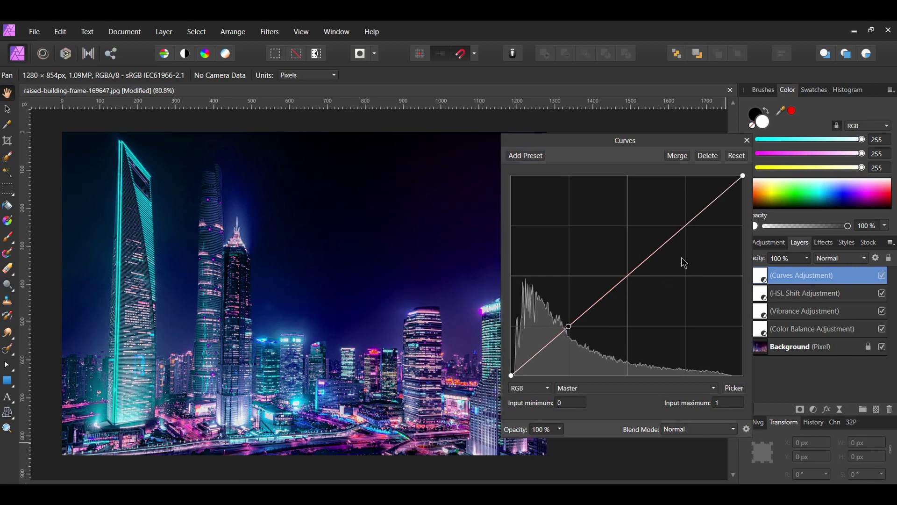
left_click(714, 201)
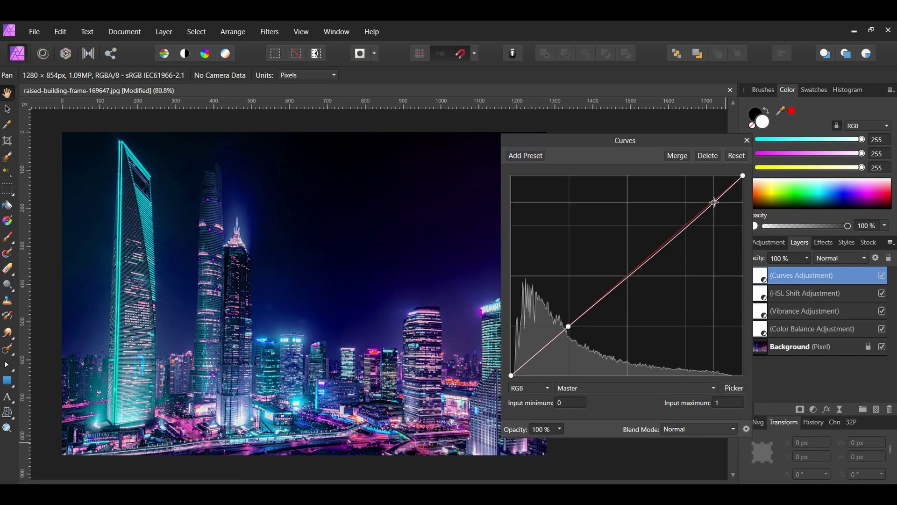
left_click(568, 326)
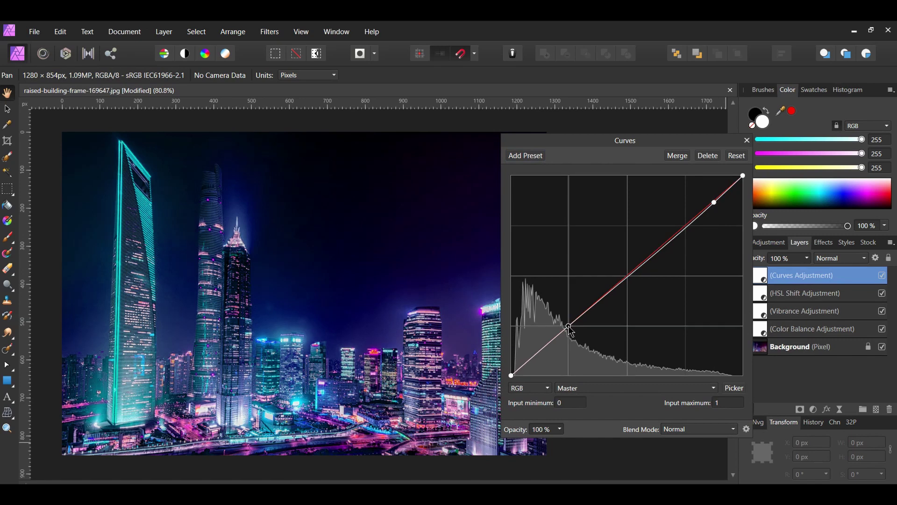
left_click_drag(569, 327, 572, 333)
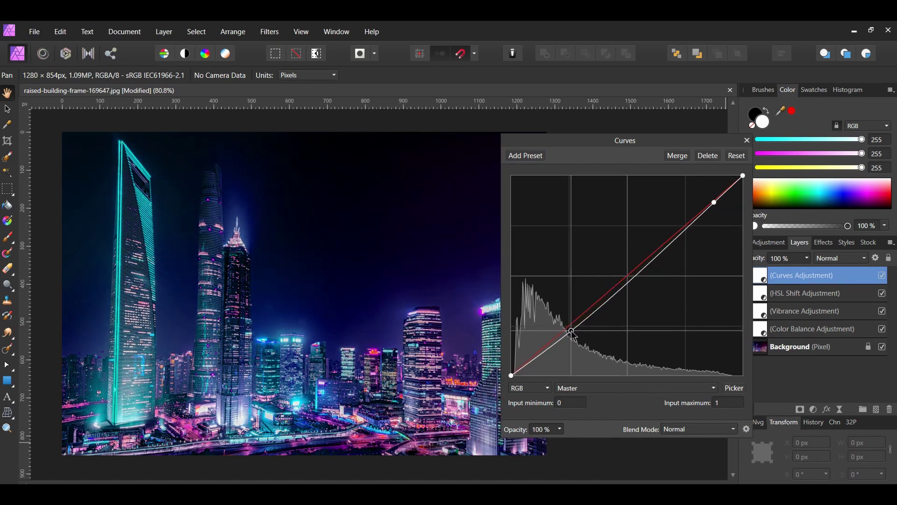
left_click(715, 202)
left_click_drag(716, 204, 715, 199)
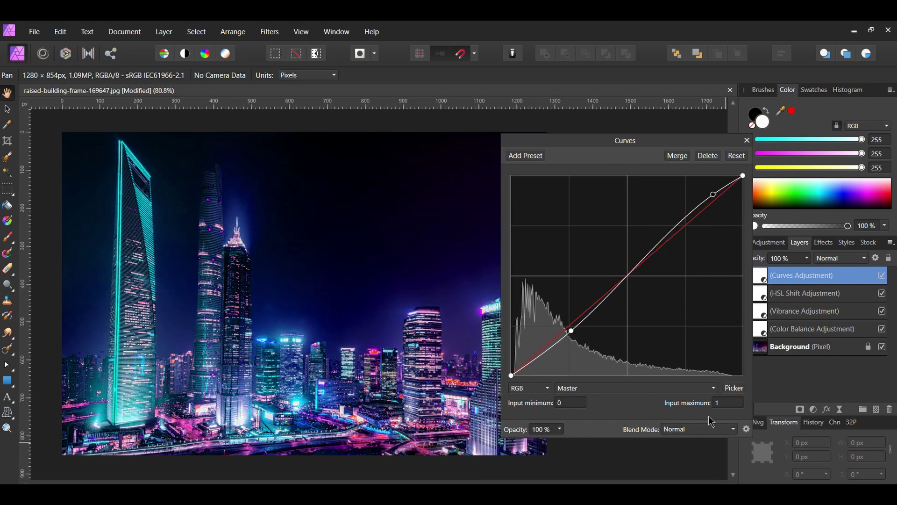
left_click(747, 141)
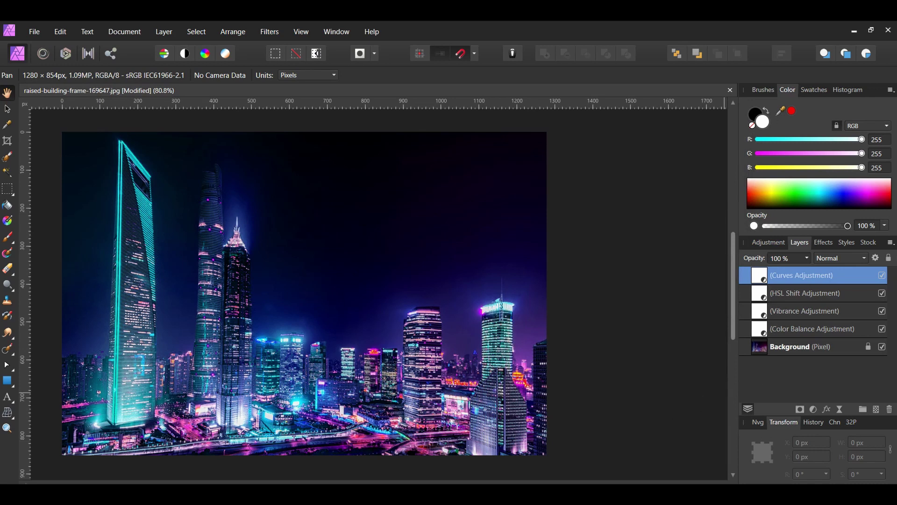
Step: Turn off visibility for the Curves, HSL Shift, Vibrance and Color Balance layers
scroll(692, 463, "left", 3)
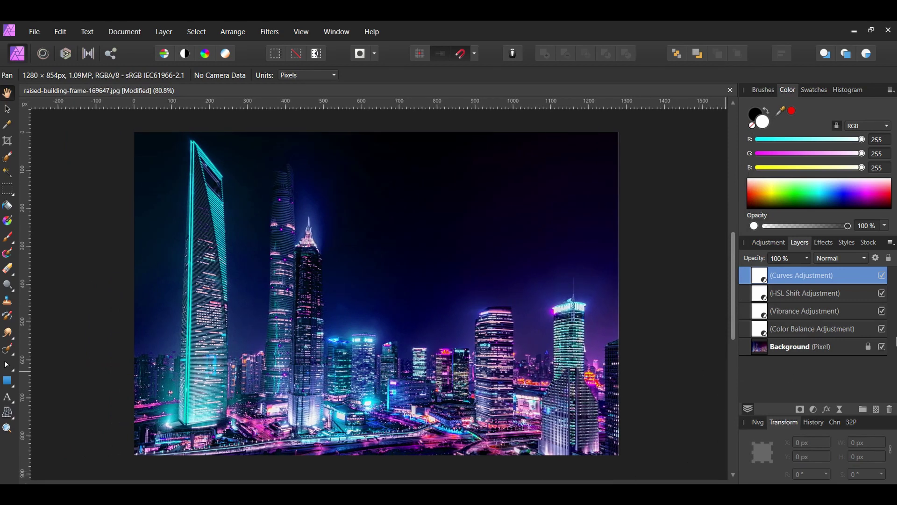
left_click(881, 276)
left_click(881, 293)
left_click(882, 311)
left_click(881, 329)
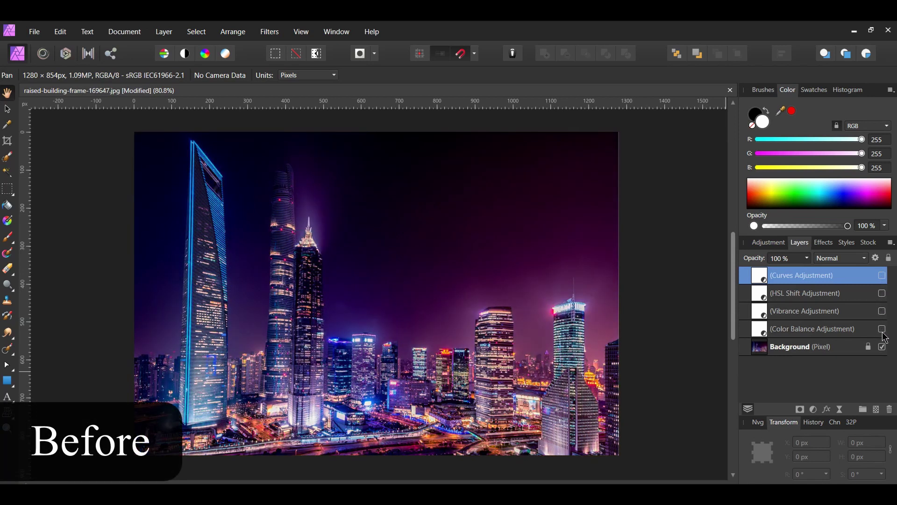